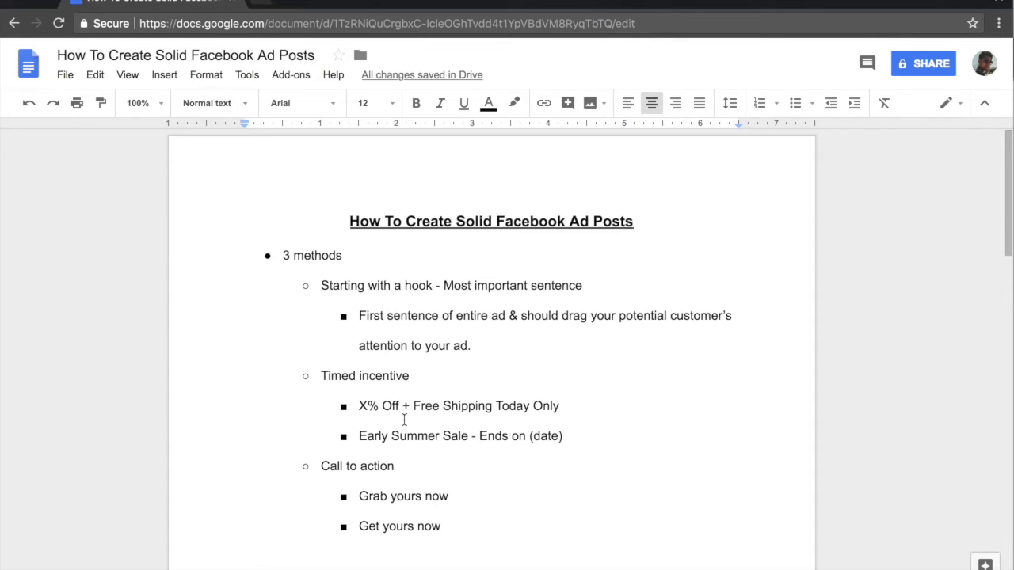
Highlight "X% Off + Free Shipping" and "Today Only" in the first timed incentive bullet, and look over the sample ads below
left_click_drag(493, 406, 361, 406)
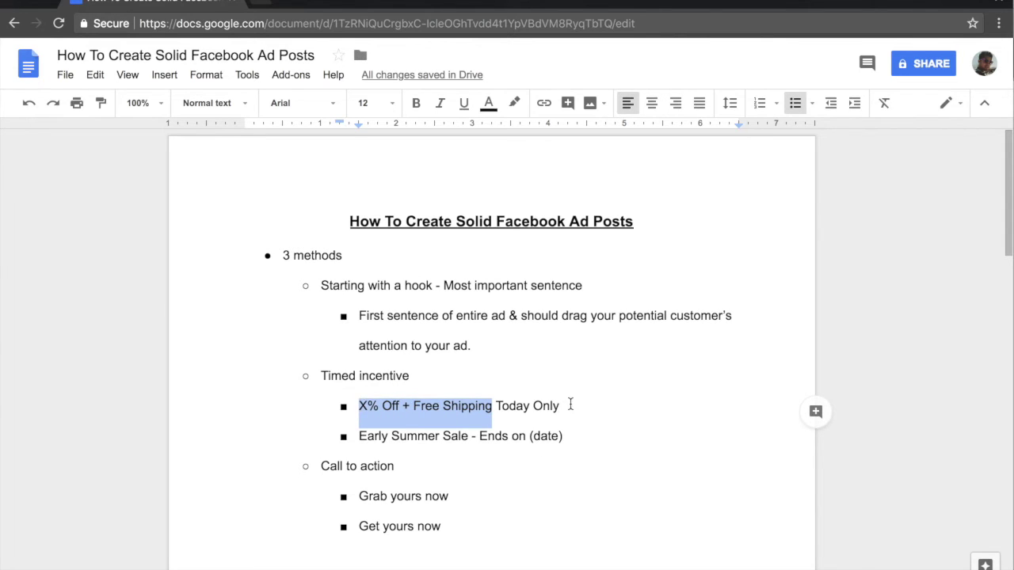
left_click_drag(559, 406, 498, 407)
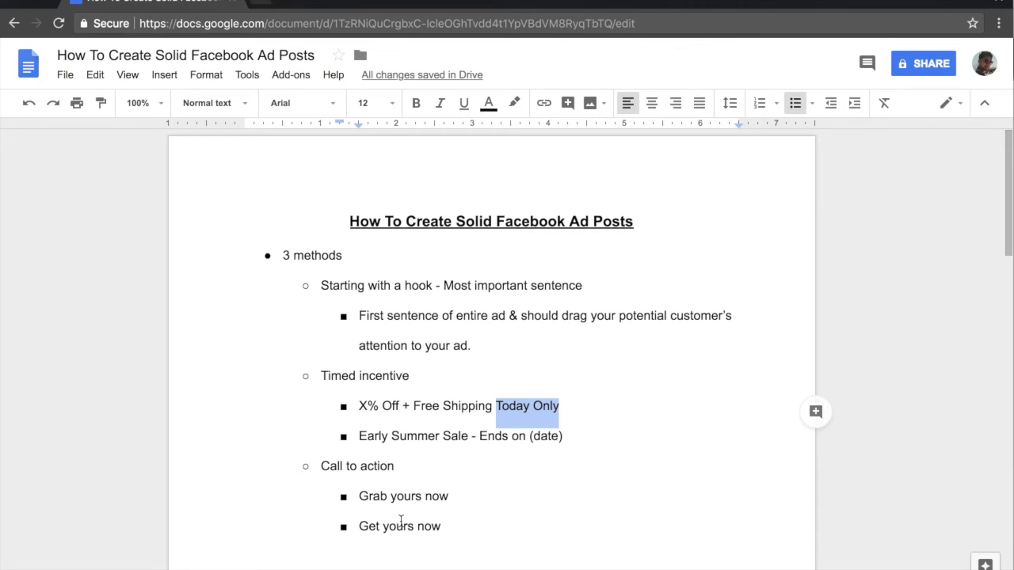
scroll(387, 470, "down", 3)
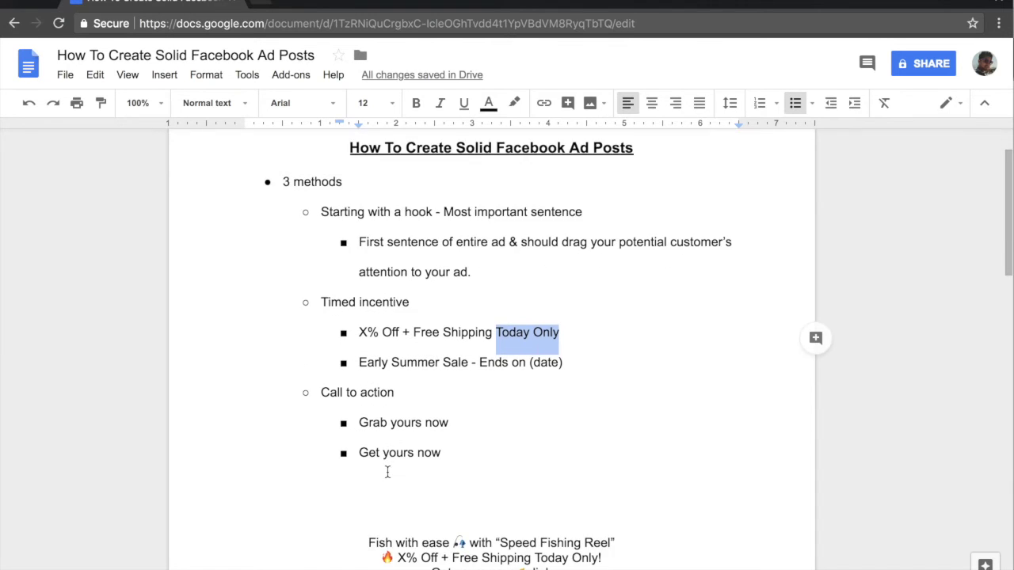
scroll(387, 471, "down", 3)
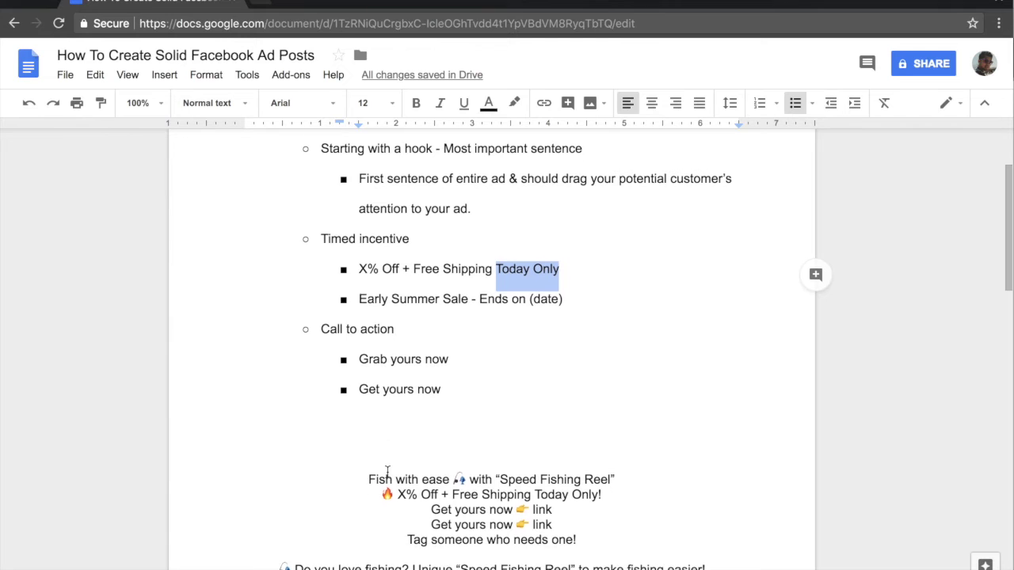
scroll(388, 472, "down", 3)
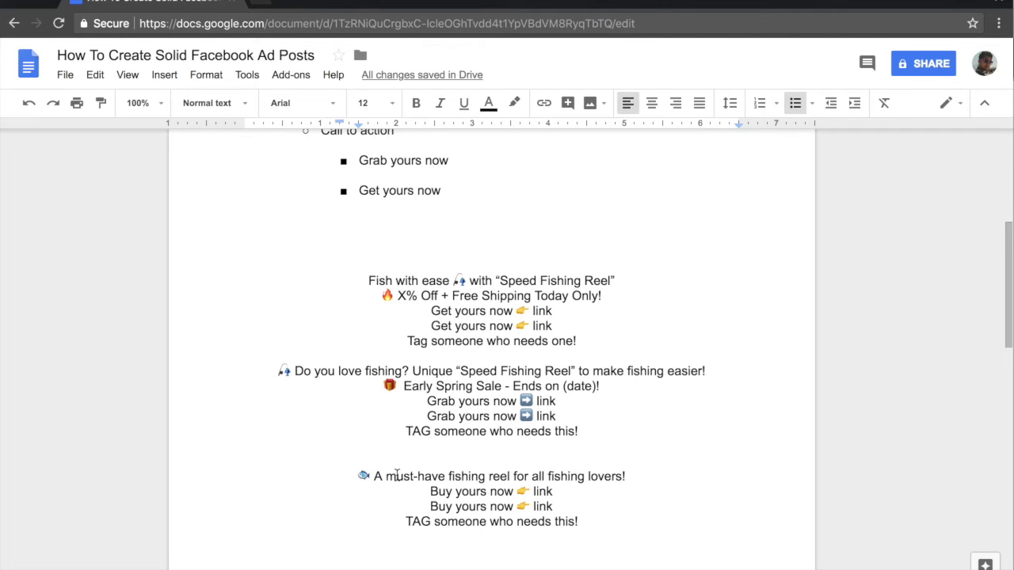
Insert blank lines after "Tag someone who needs one!" to separate the first sample ad from the second
scroll(564, 559, "up", 3)
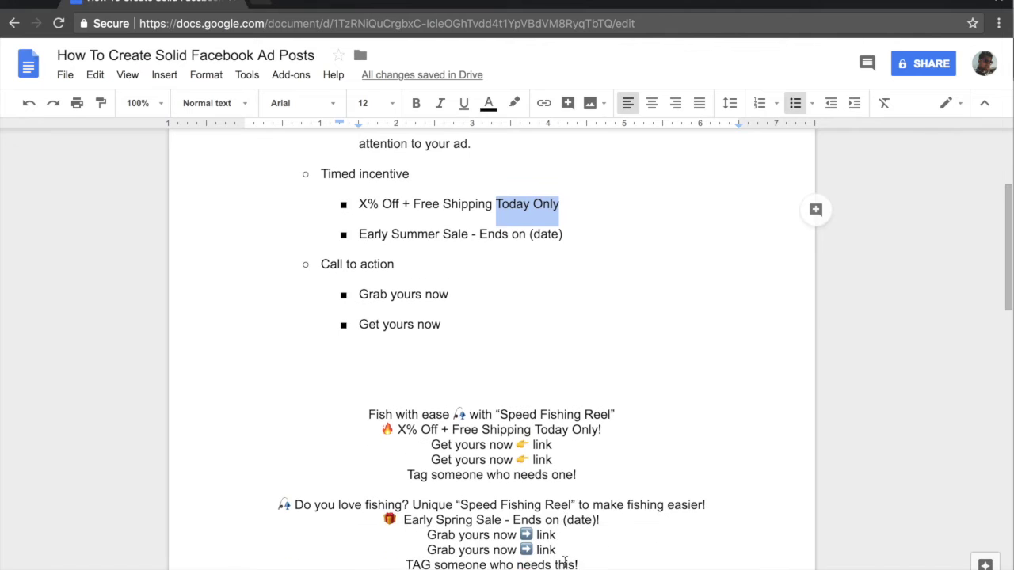
scroll(564, 562, "up", 2)
left_click(594, 565)
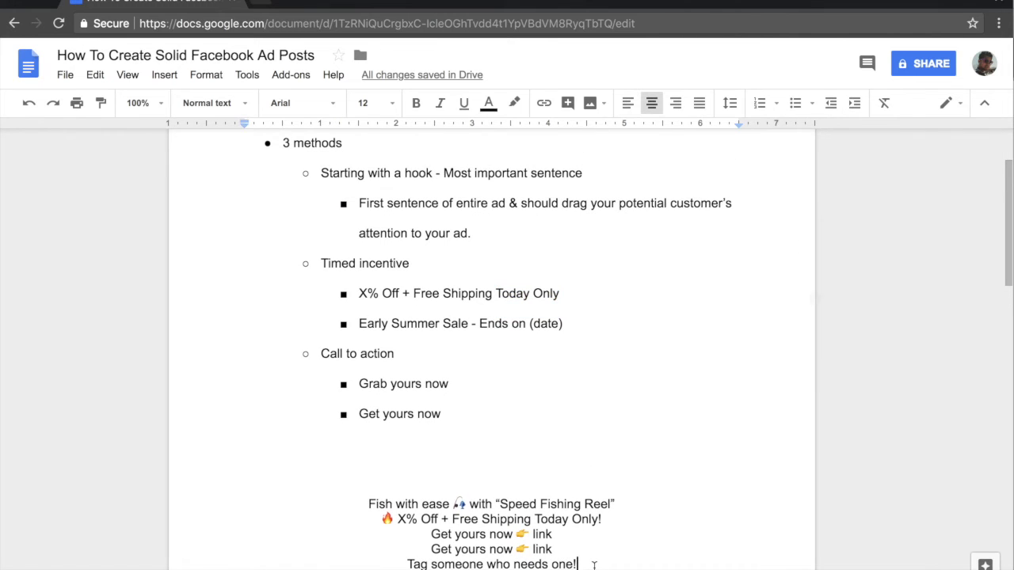
key("Return")
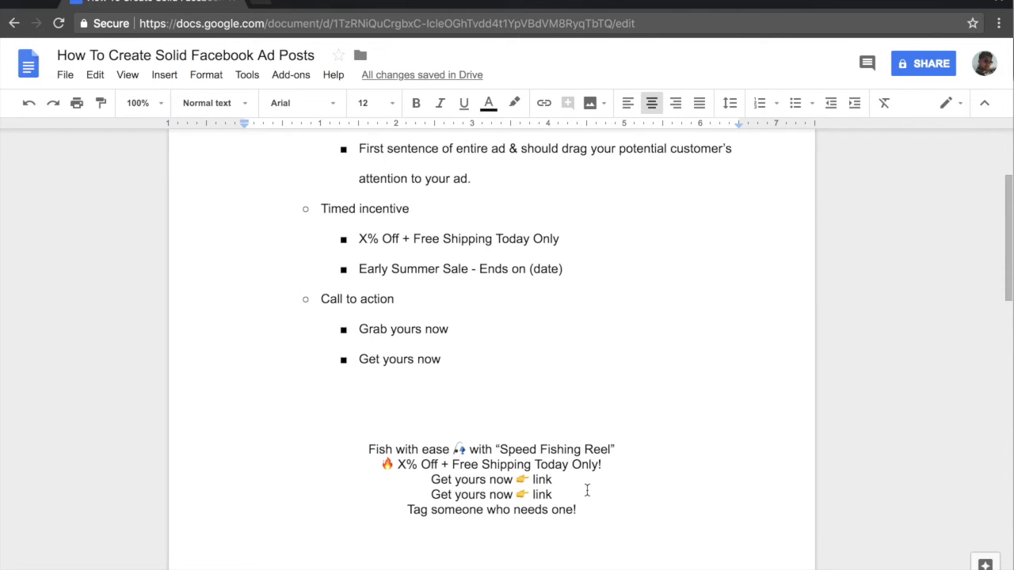
scroll(587, 490, "down", 1)
scroll(587, 490, "up", 1)
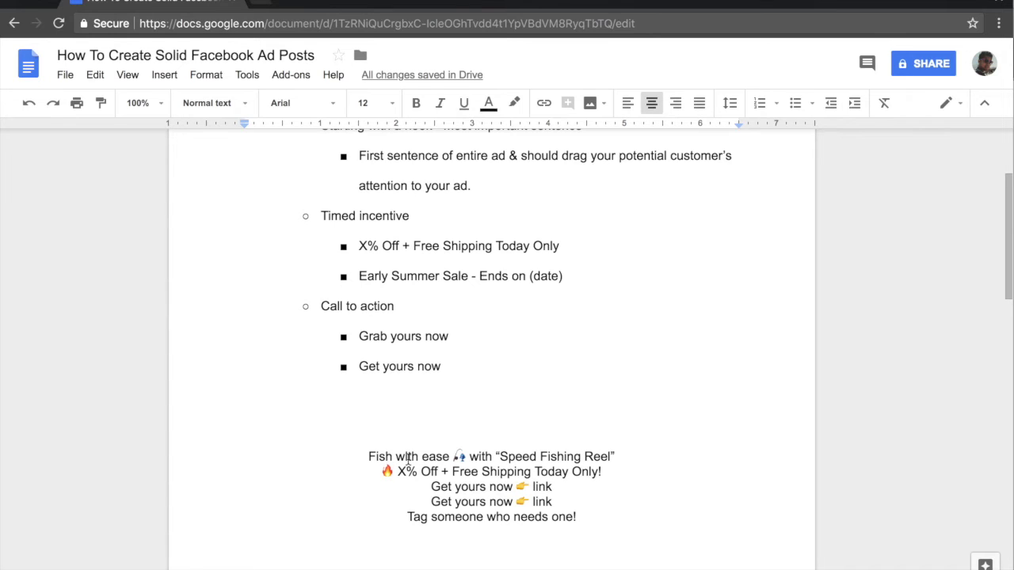
Highlight the fishing emoji, the product name "Speed Fishing Reel" and the fire emoji in the first sample ad
double_click(459, 456)
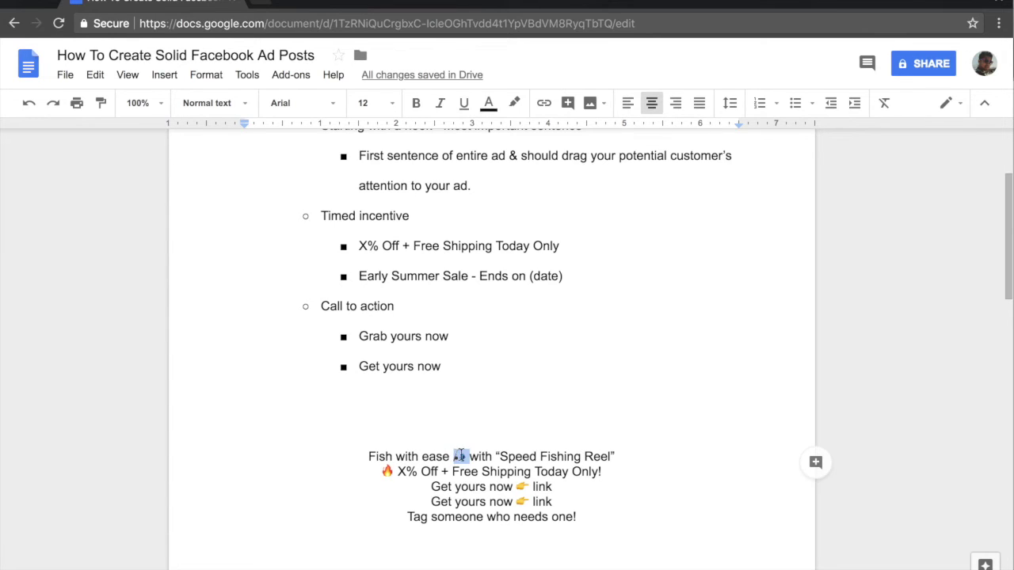
left_click(460, 456)
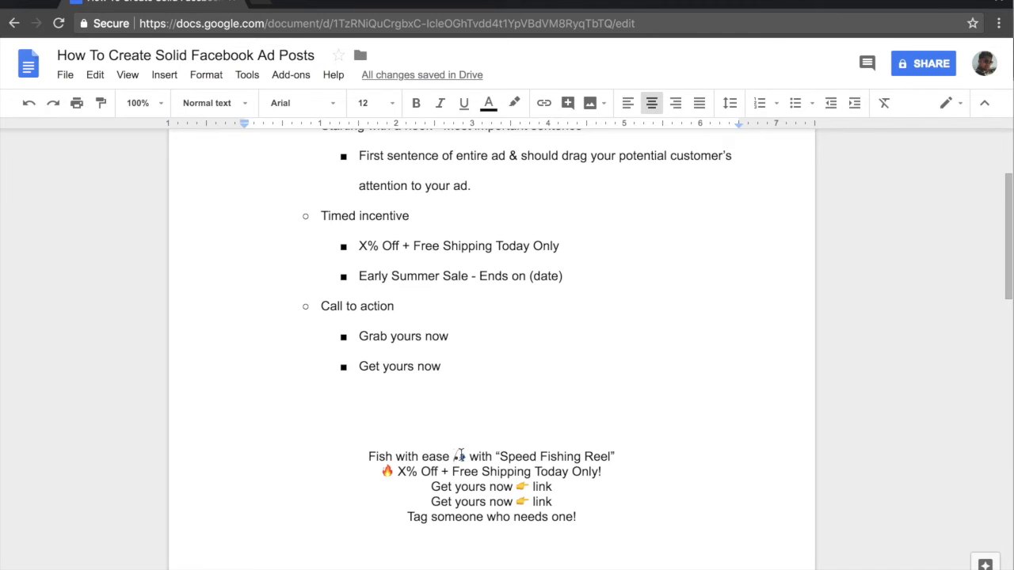
left_click(462, 456)
double_click(463, 456)
left_click(464, 473)
left_click_drag(612, 456, 500, 459)
left_click(501, 459)
left_click_drag(397, 471, 382, 471)
left_click(386, 471)
Highlight the first sample ad's "Get yours now" call to action, its pointing-hand emoji and the "Tag someone who needs one!" line
scroll(534, 493, "down", 1)
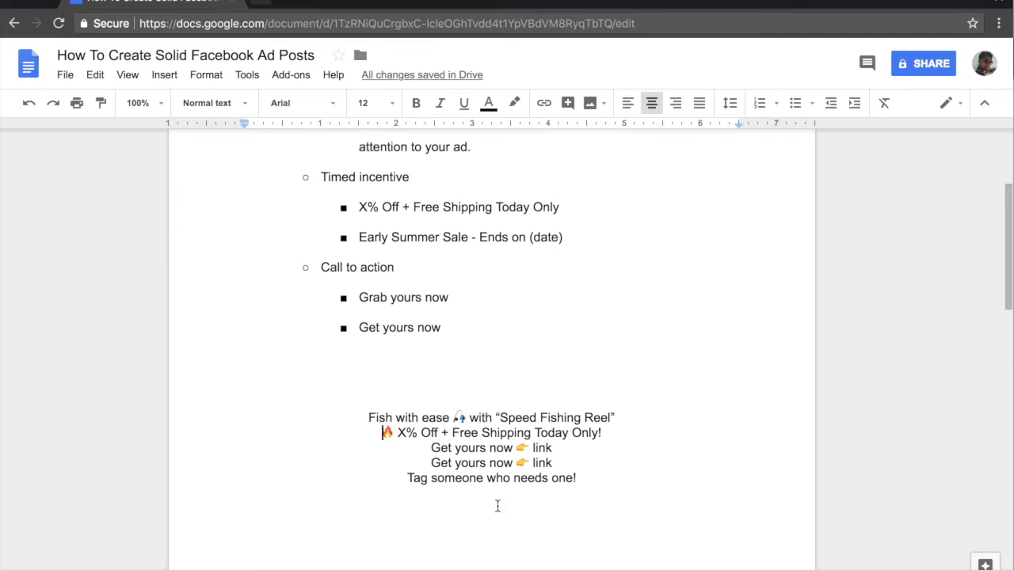
left_click_drag(554, 447, 487, 448)
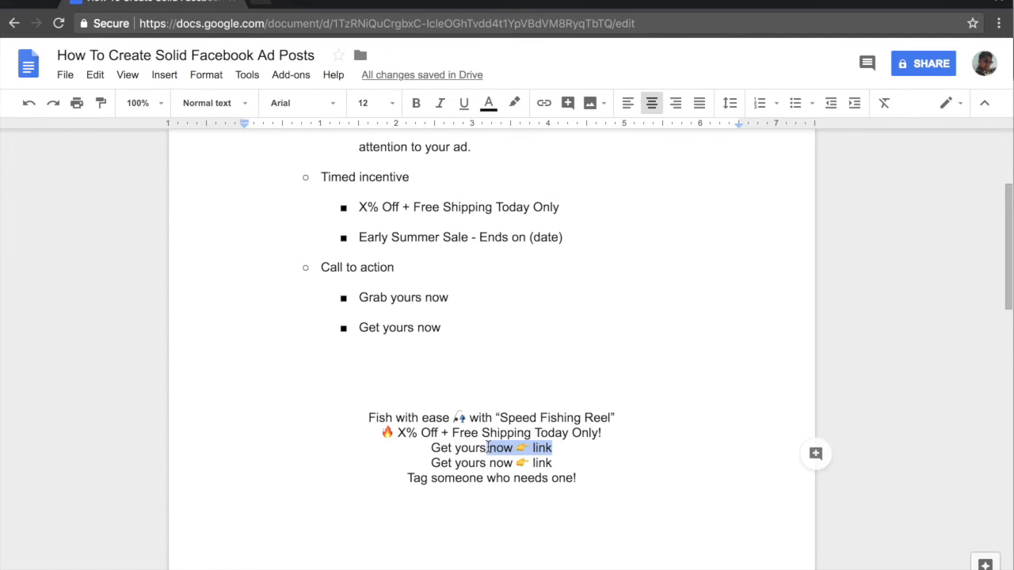
left_click(490, 448)
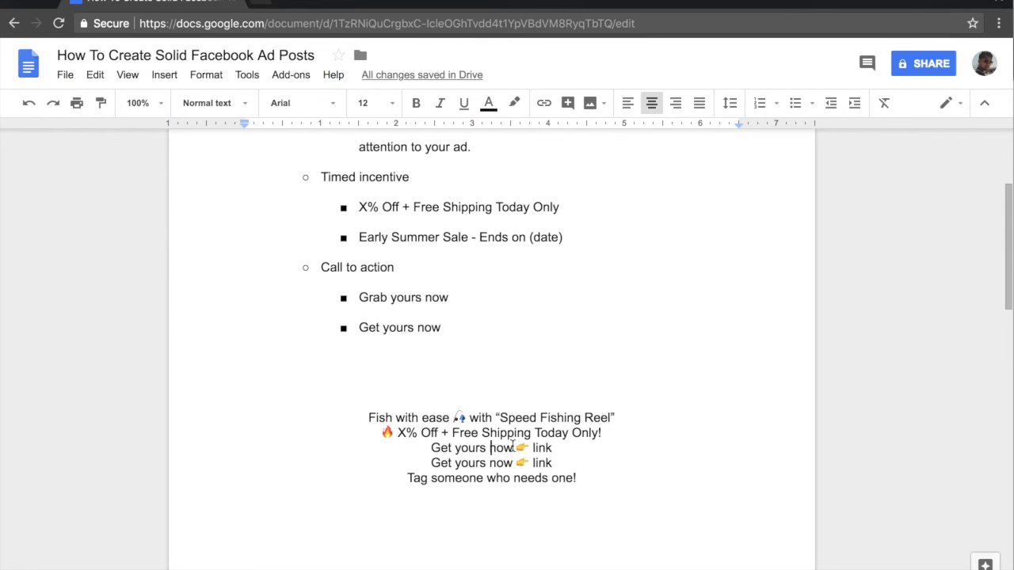
left_click(516, 447)
mouse_move(516, 448)
left_mouse_down()
mouse_move(504, 447)
mouse_move(534, 448)
left_mouse_up()
left_click(516, 448)
left_click(552, 447)
left_click(533, 448)
left_click_drag(586, 478, 388, 486)
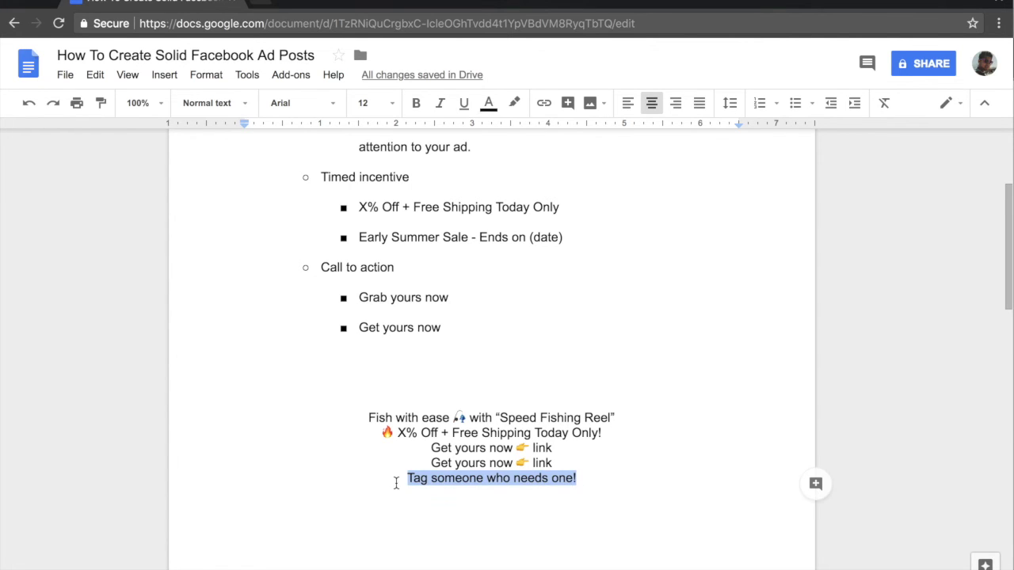
left_click(415, 478)
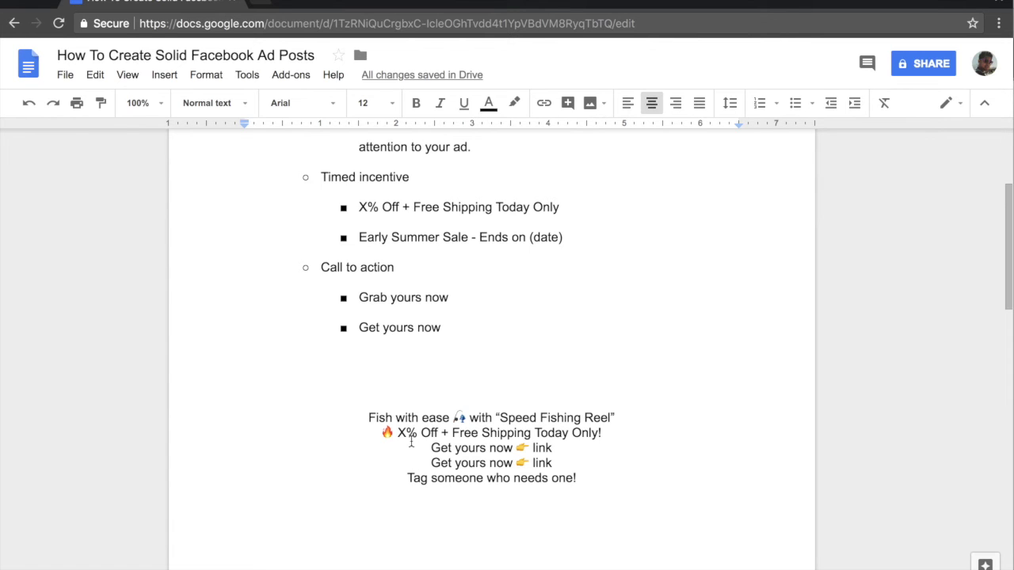
Insert blank space after the second sample ad's tag line so that the third ad starts on the next page
scroll(434, 446, "down", 4)
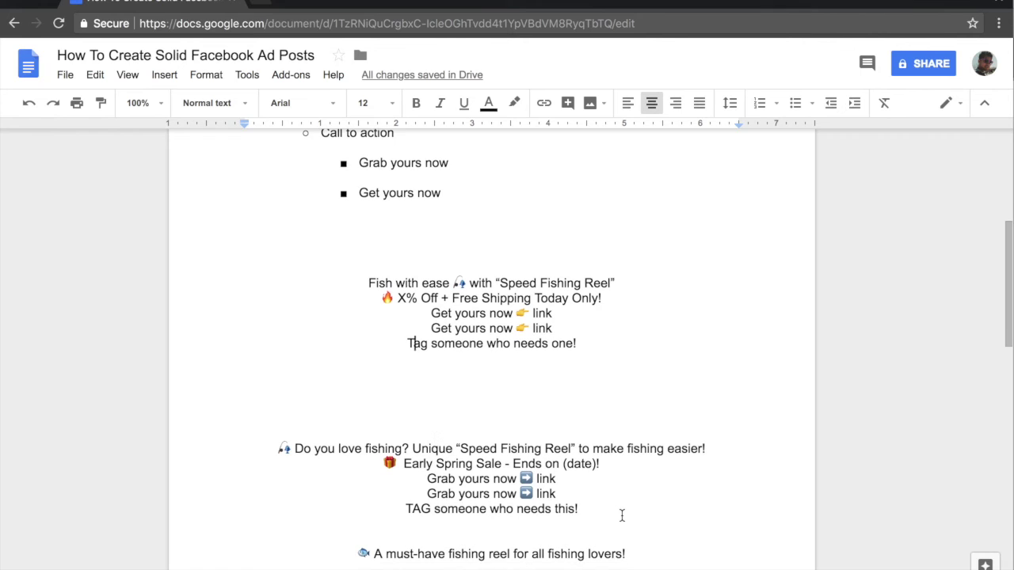
left_click(621, 515)
key("ctrl+Return")
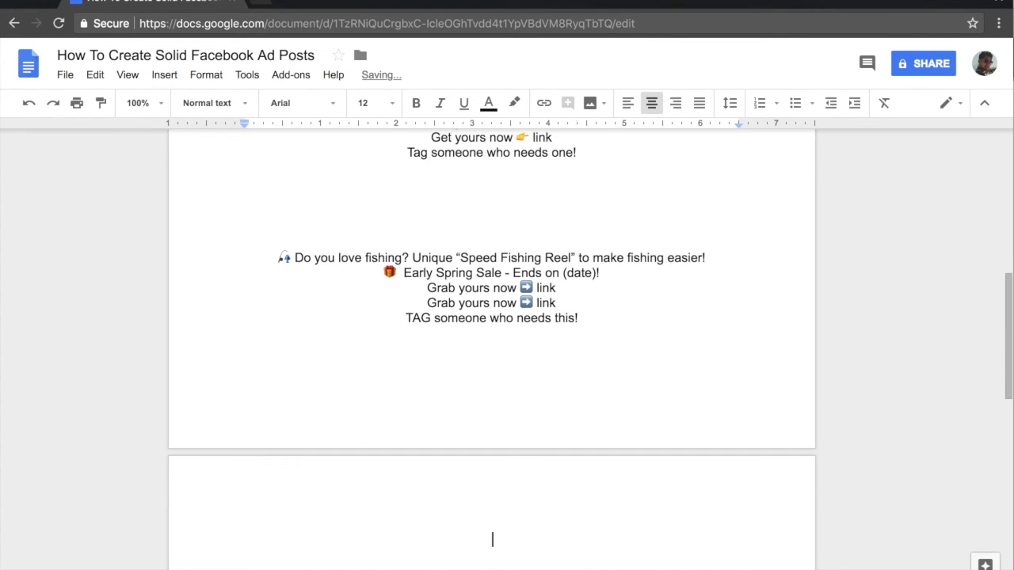
key("ctrl+z")
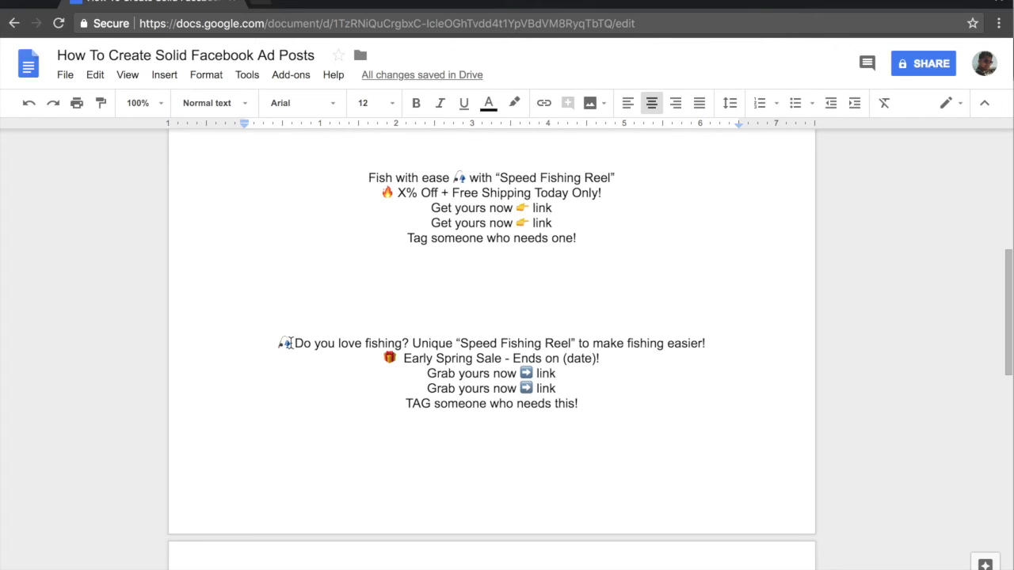
Highlight the second sample ad's hook text from "Unique" onward, its gift emoji and the arrow emoji before the first link
left_click(288, 343)
left_click(407, 341)
key("Home")
left_click_drag(413, 343, 736, 345)
left_click(752, 340)
left_click(396, 358)
key("shift+Left")
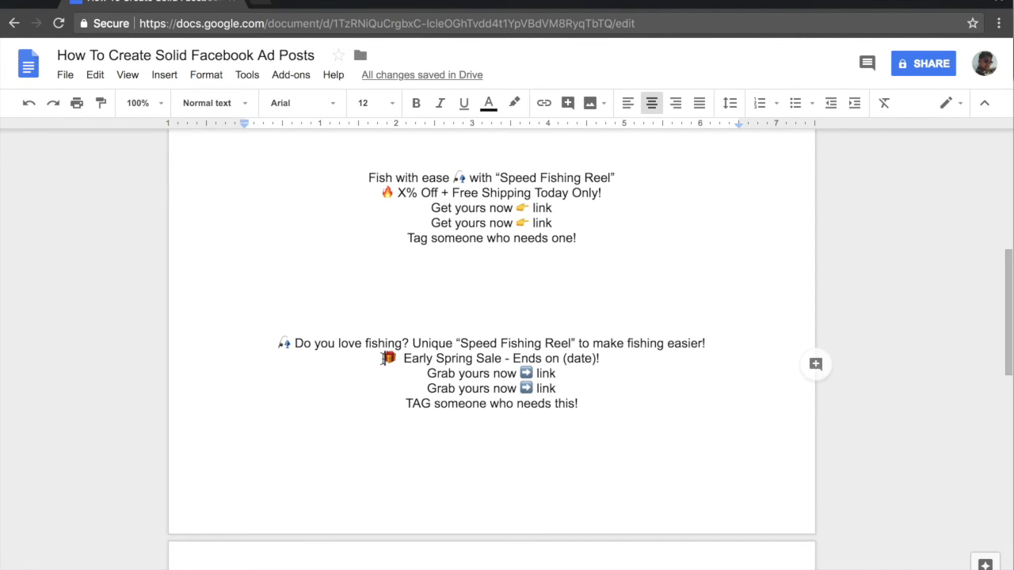
key("Left")
left_click_drag(535, 373, 521, 373)
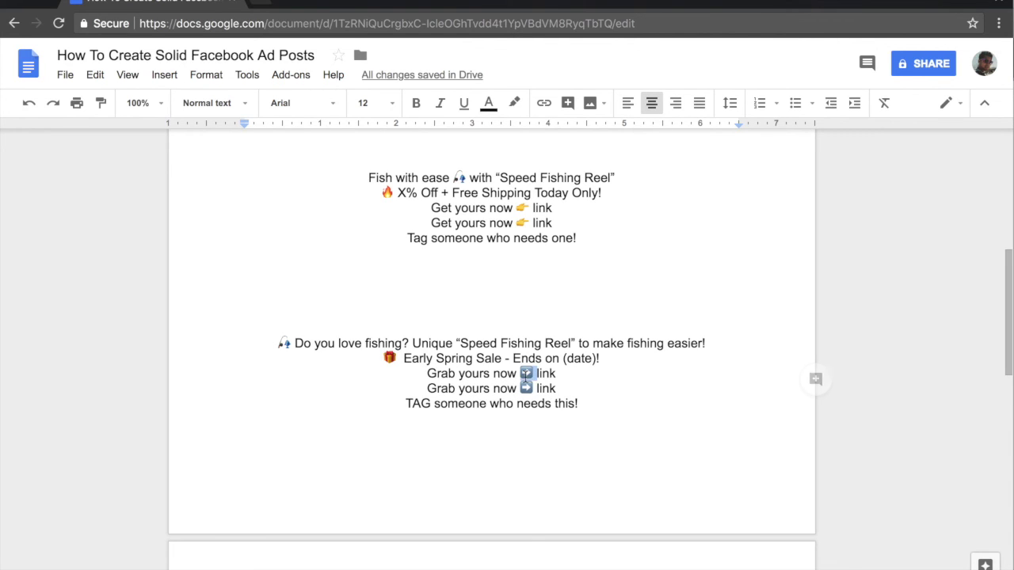
left_click(522, 376)
Highlight the fish emoji, the pointing-hand emoji and the "TAG someone who needs this!" line in the third sample ad
scroll(567, 425, "down", 1)
scroll(567, 425, "down", 4)
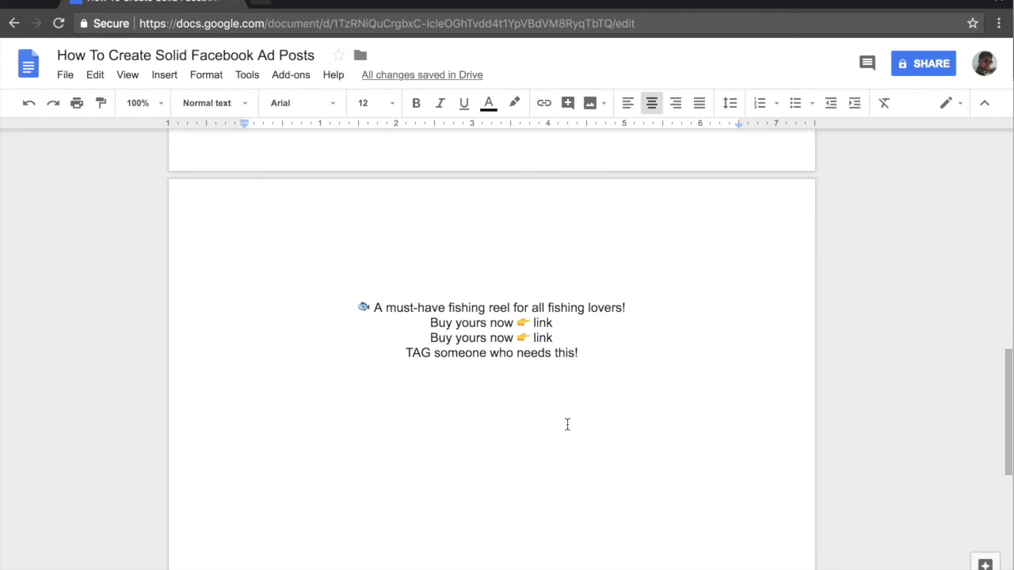
left_click(368, 307)
key("shift+Left")
key("Left")
double_click(519, 324)
left_click(522, 354)
triple_click(521, 354)
left_click(521, 358)
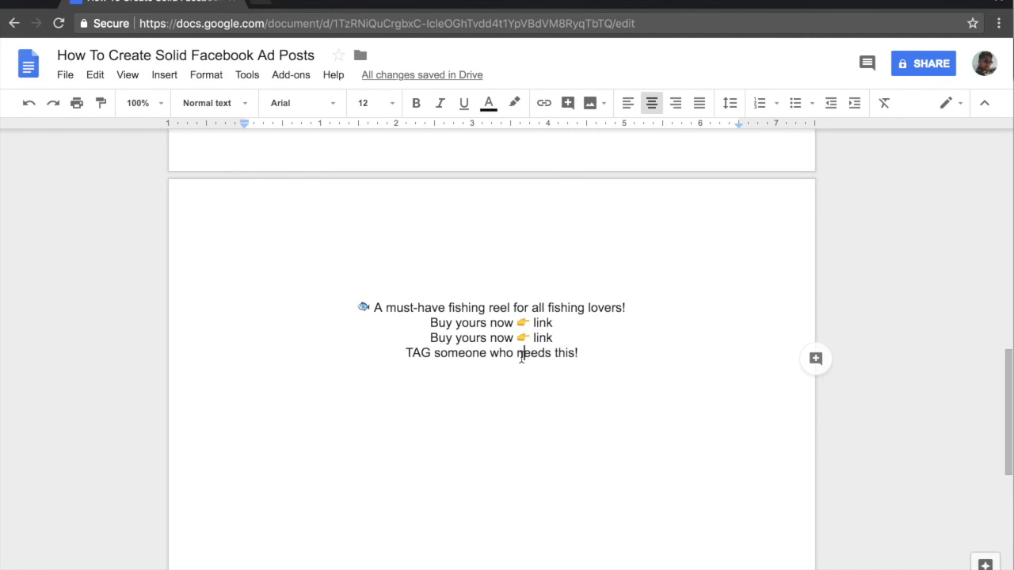
Return to the second sample ad and highlight its text from "Speed Fishing Reel" through the first "Grab yours now" line
scroll(521, 357, "up", 5)
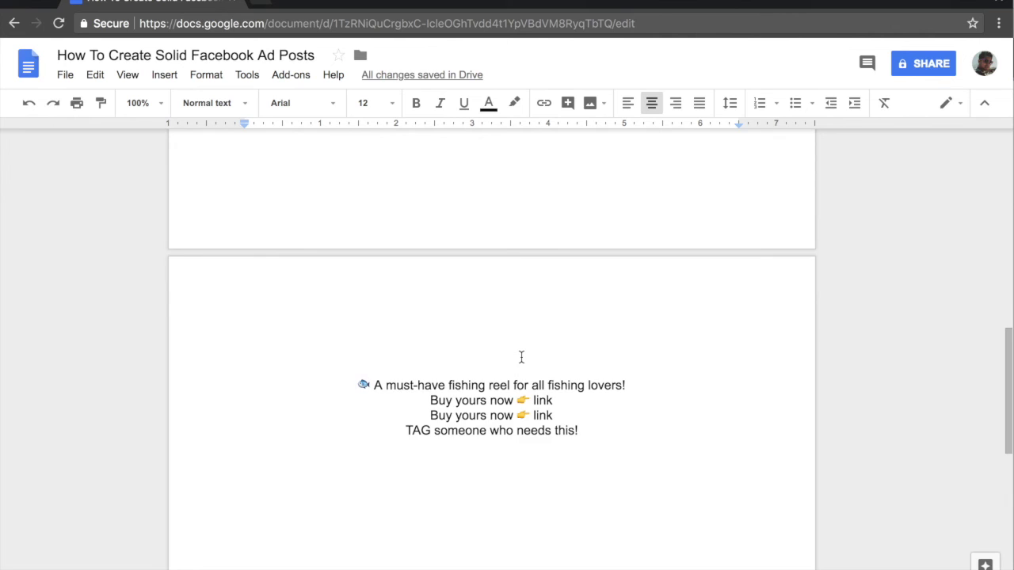
scroll(521, 357, "up", 1)
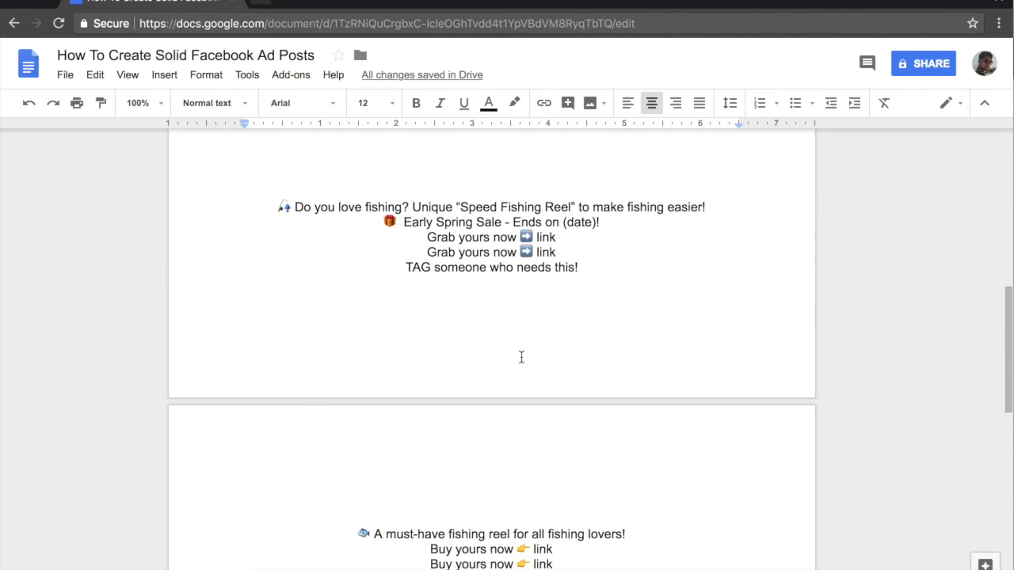
scroll(520, 356, "up", 3)
scroll(521, 358, "up", 1)
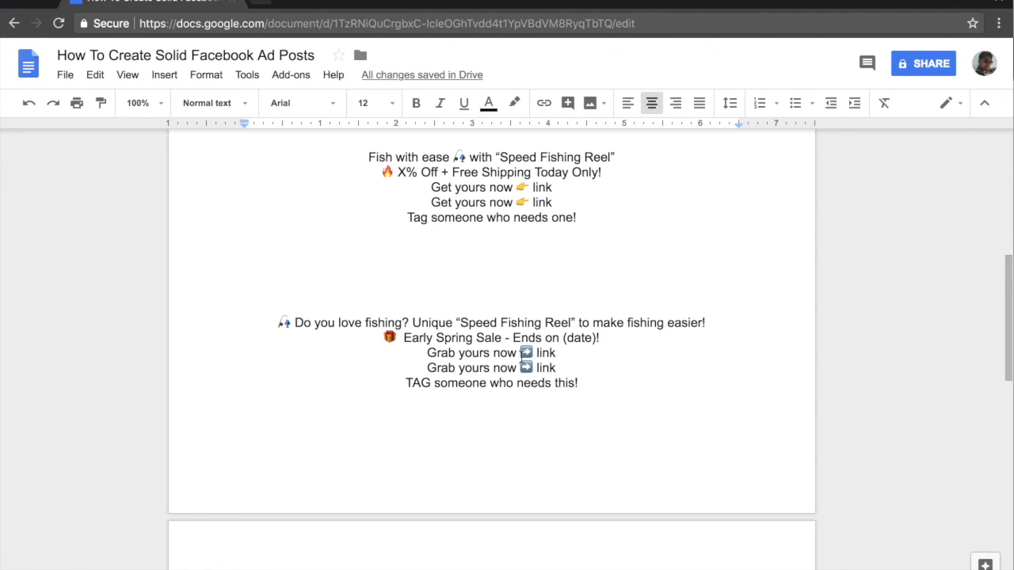
scroll(523, 356, "up", 1)
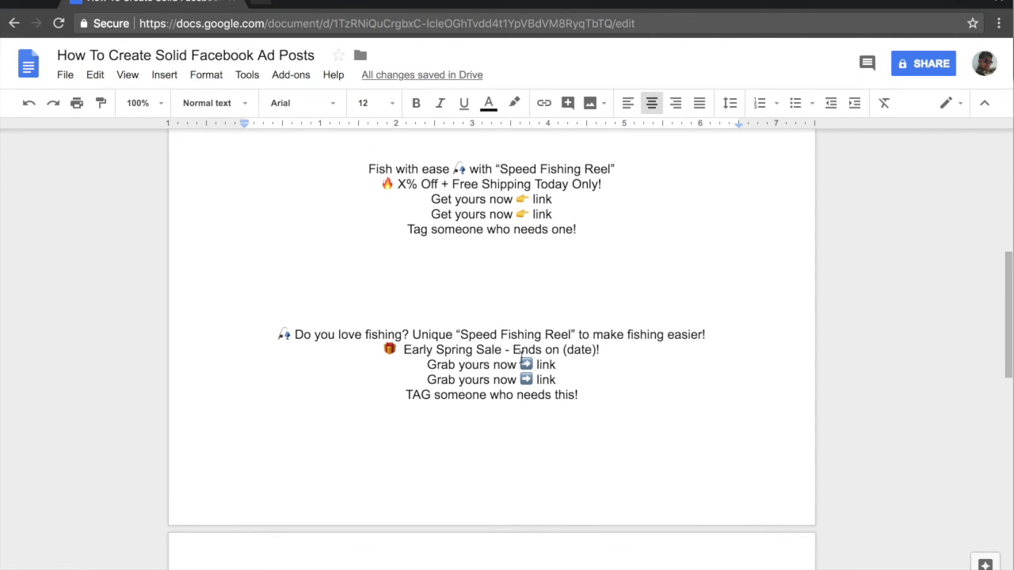
left_click_drag(570, 367, 462, 337)
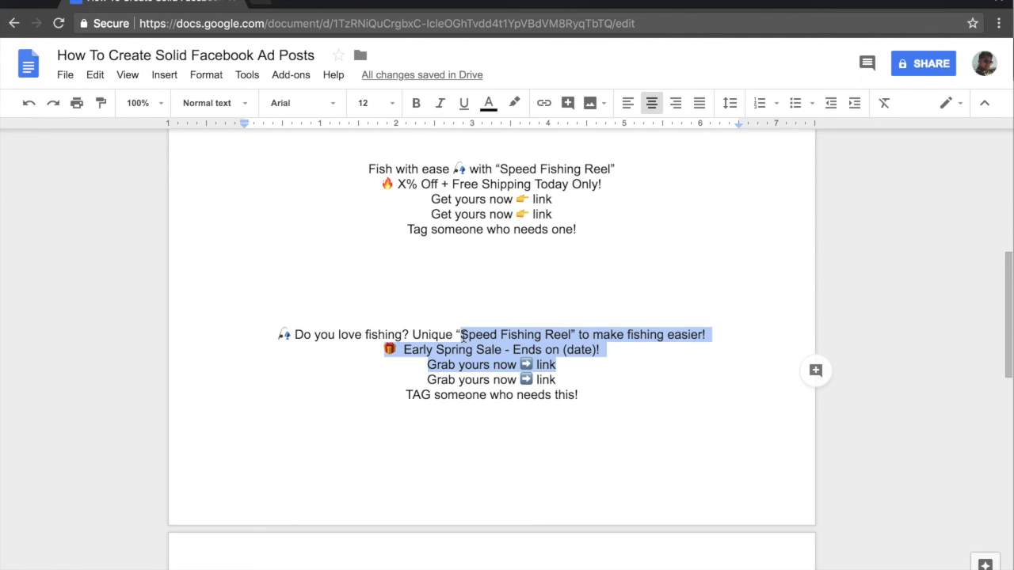
left_click(605, 213)
key("shift+Left")
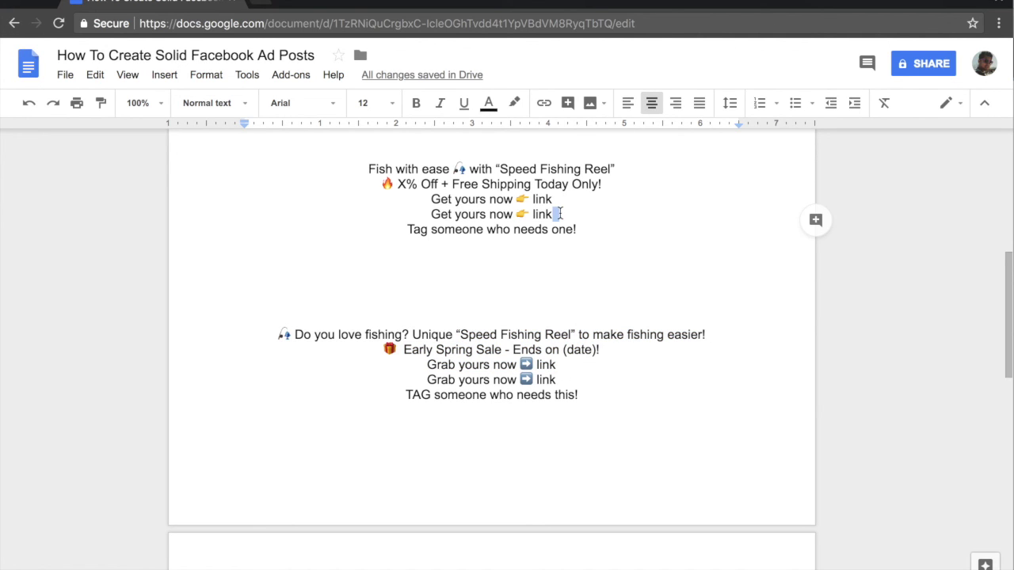
key("BackSpace")
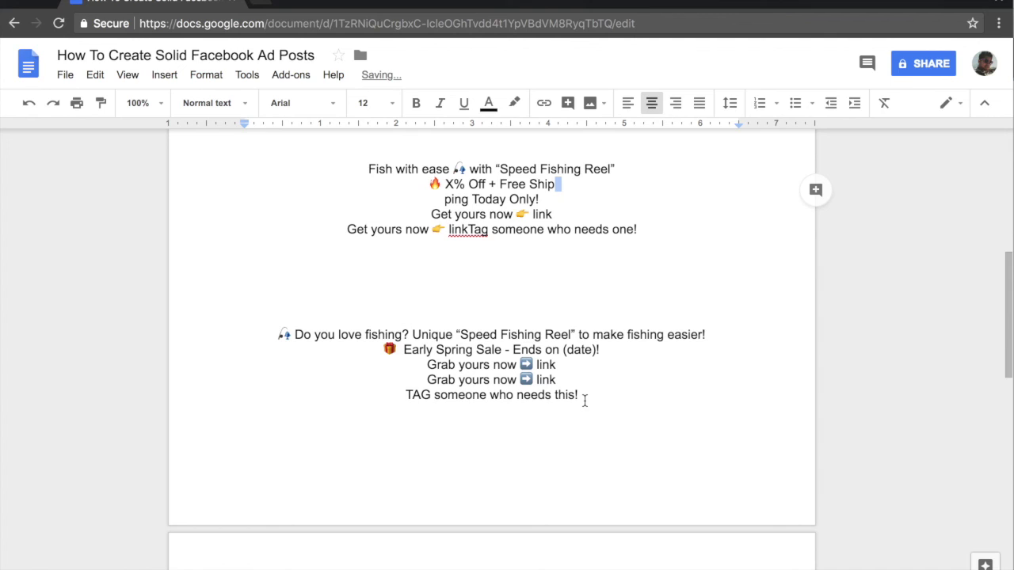
key("ctrl+z")
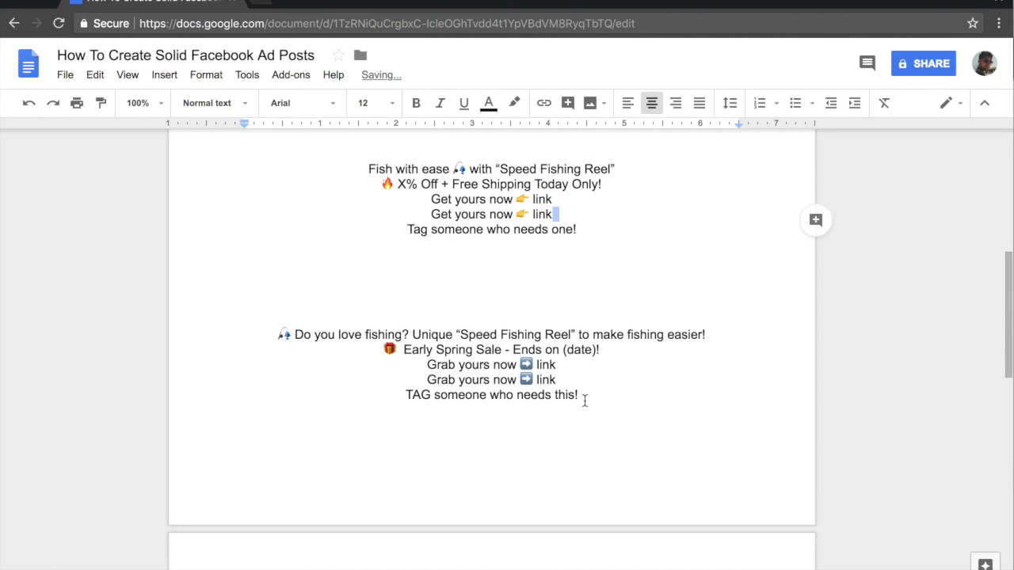